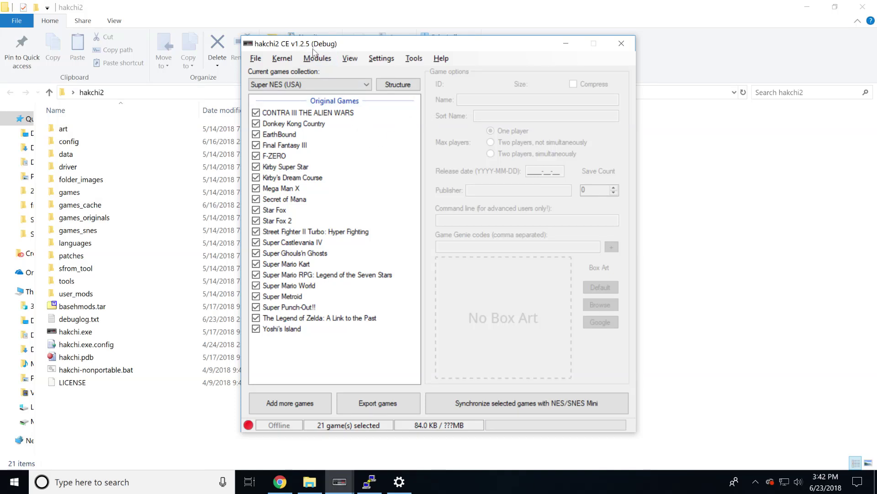
Install the custom kernel on the console, confirming the flash and dismissing the completion dialog
click(290, 58)
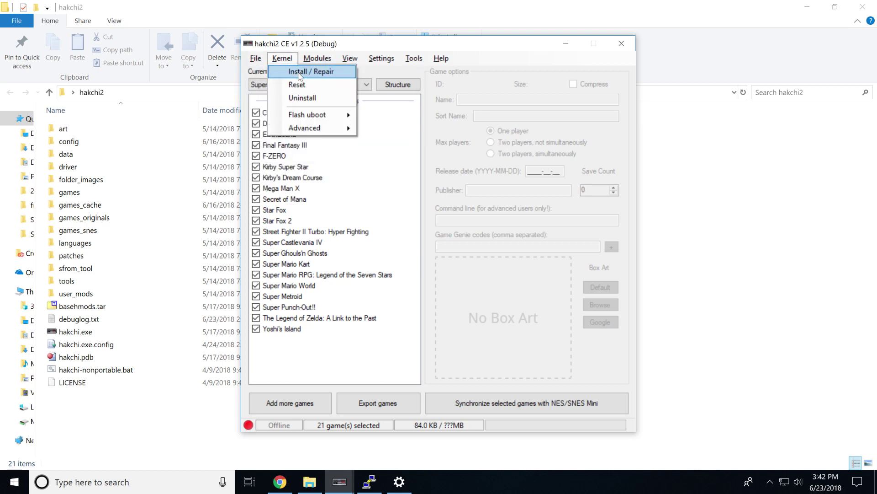
click(300, 73)
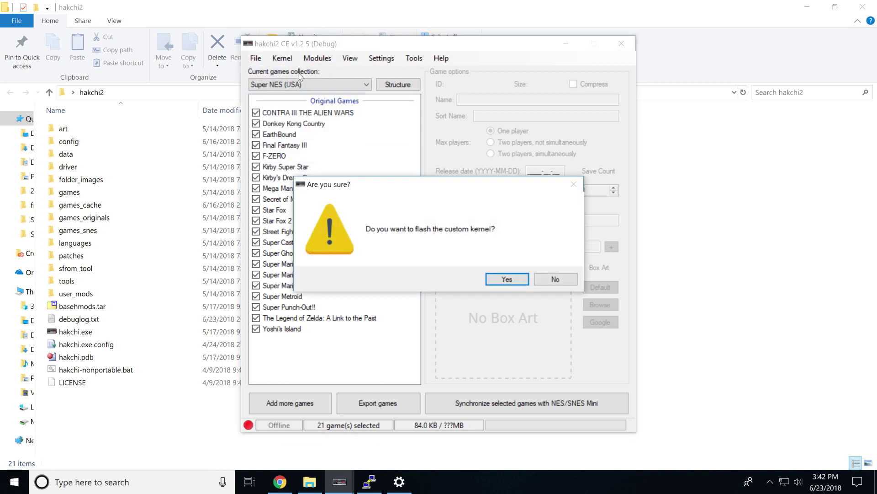
click(507, 279)
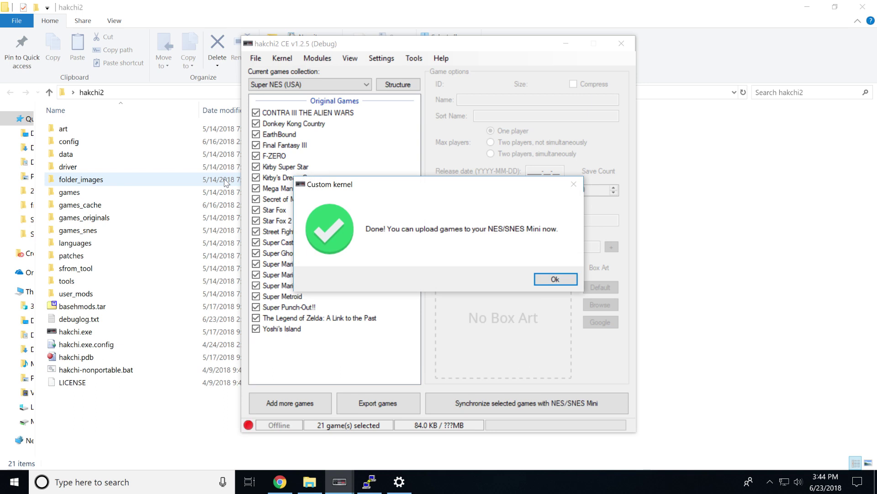
click(567, 281)
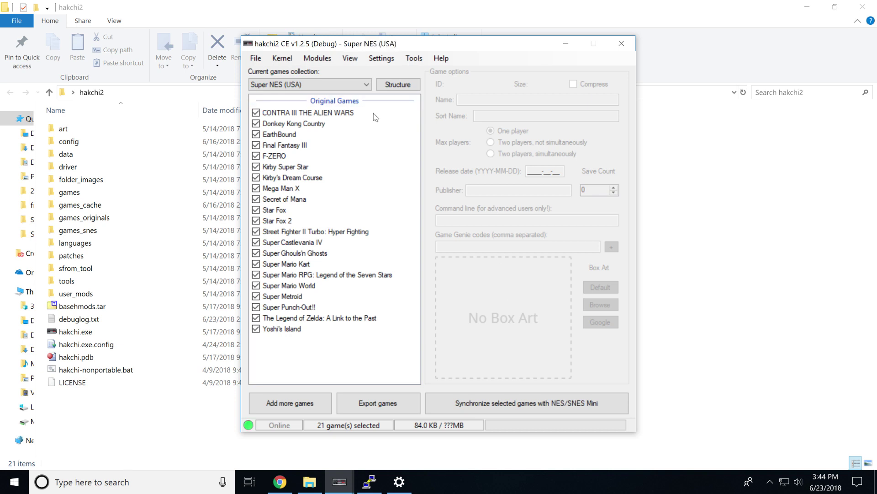
Flash the SD mode uboot to the console, confirming the operation and dismissing the completion dialog
click(282, 58)
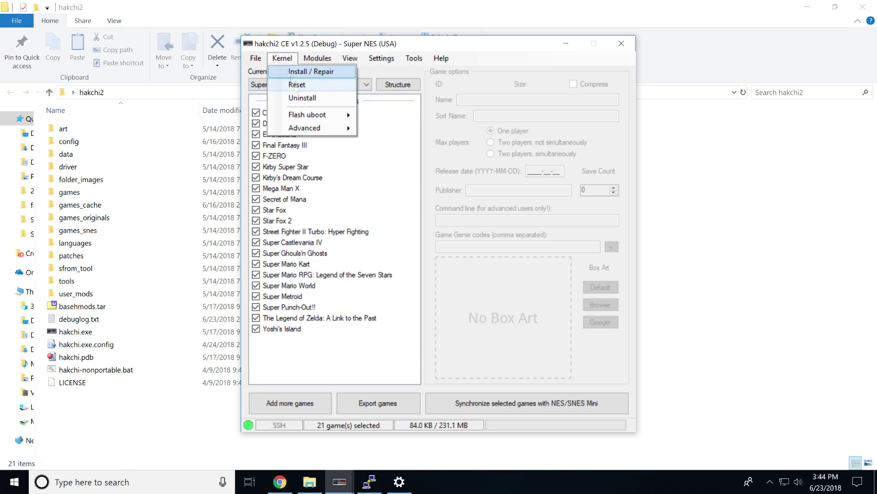
mouse_move(326, 115)
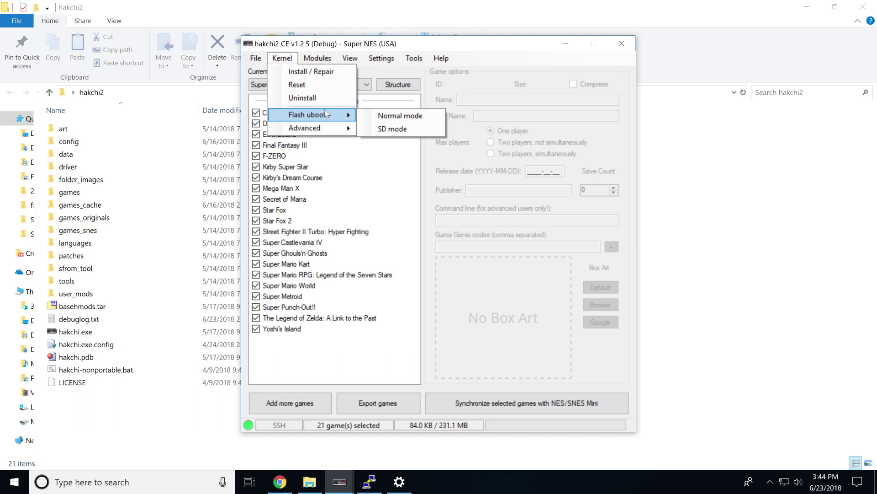
click(378, 130)
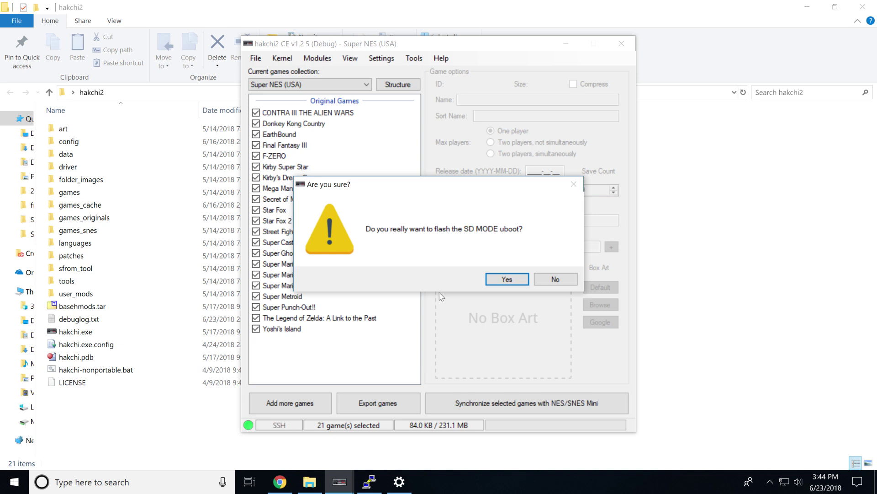
click(492, 279)
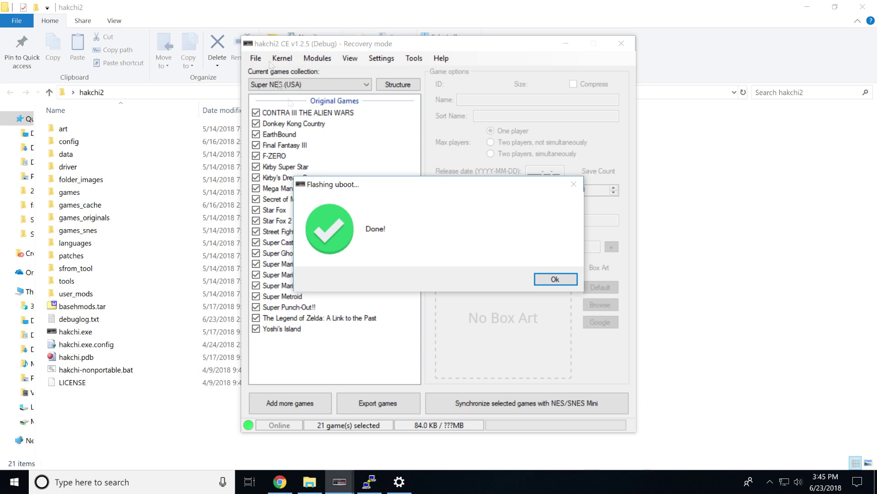
click(545, 279)
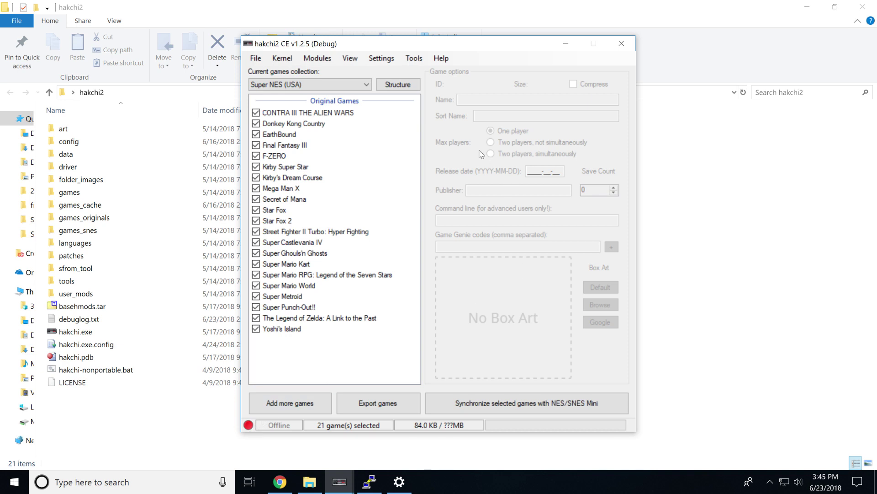
Look up the console's Telnet server address and port in hakchi2
click(409, 60)
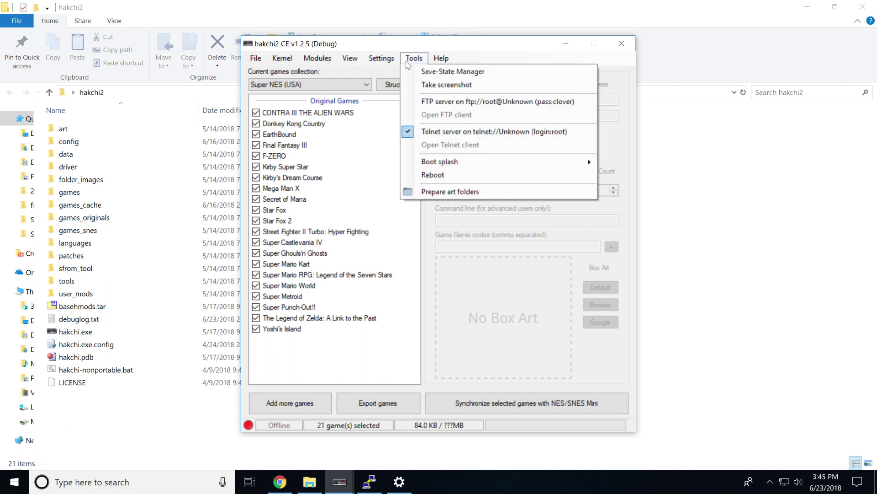
click(409, 60)
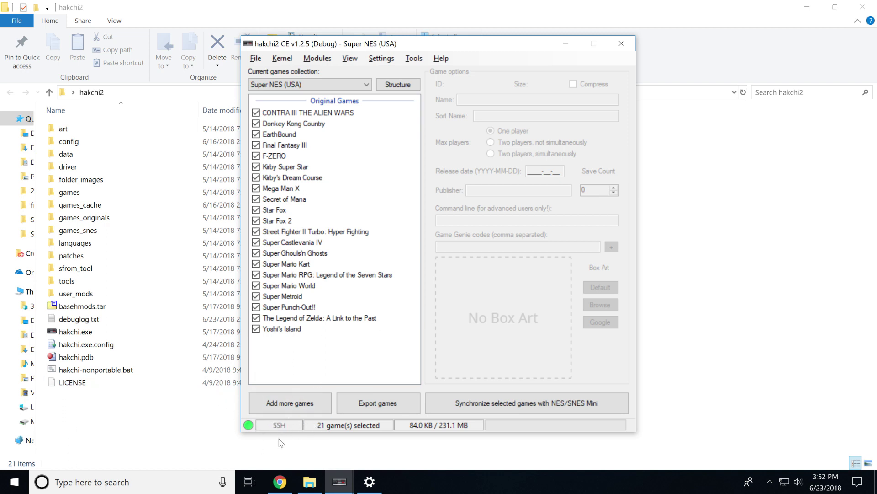
click(421, 63)
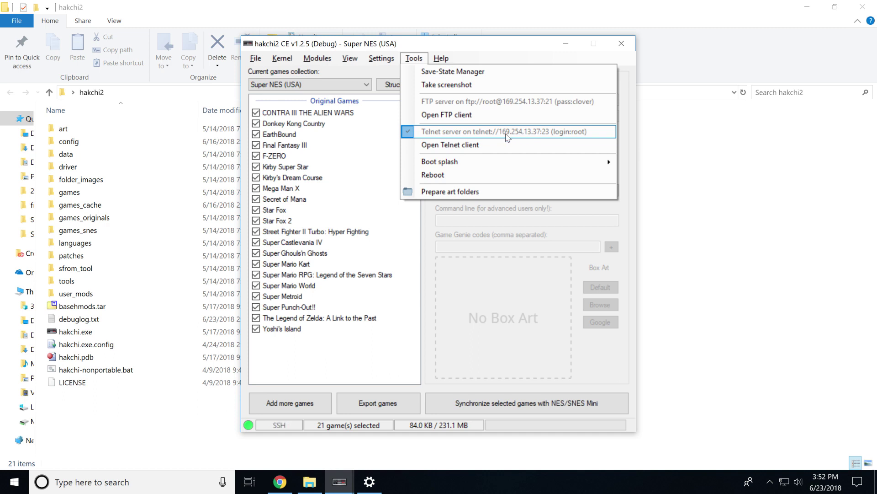
Launch PuTTY and configure a Telnet connection to host 169.254.13.37 on port 23, moving its window clear of hakchi2
click(64, 481)
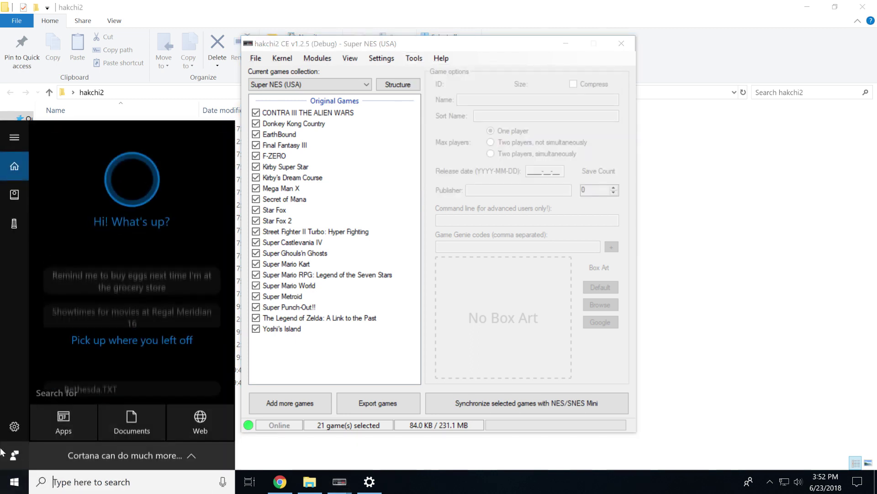
click(4, 488)
click(64, 284)
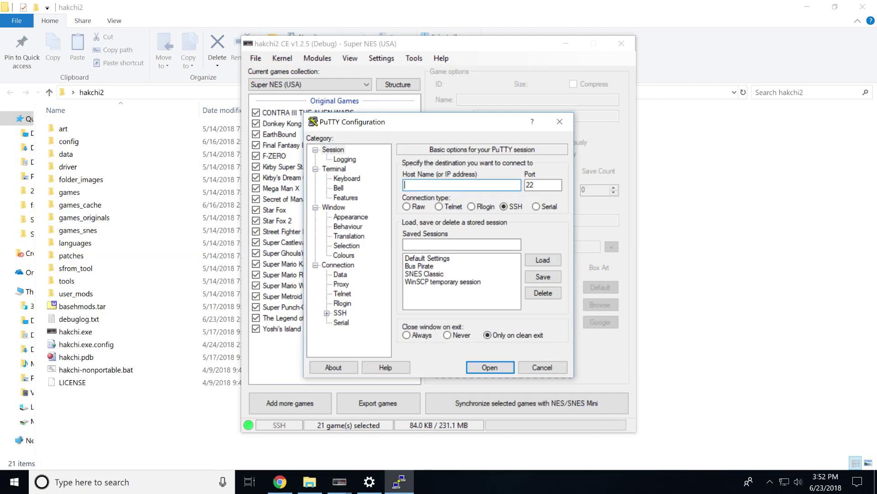
text(169.254.13.37)
click(533, 185)
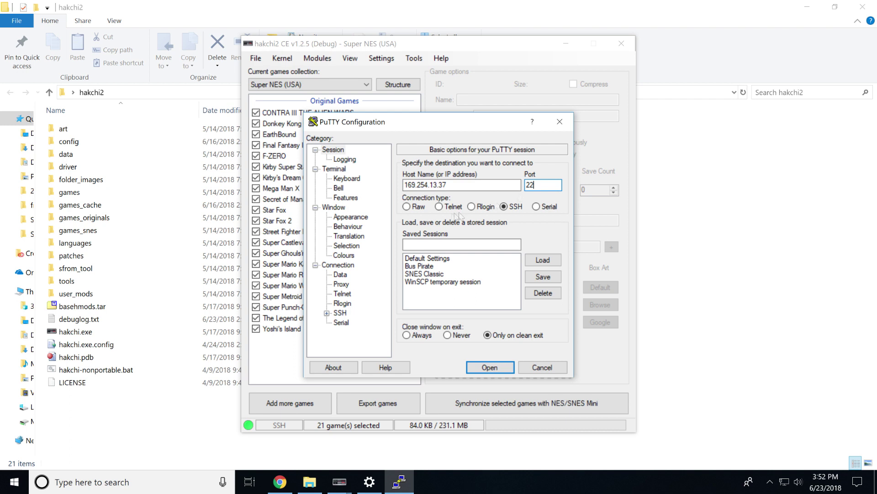
click(439, 206)
drag(501, 122, 622, 118)
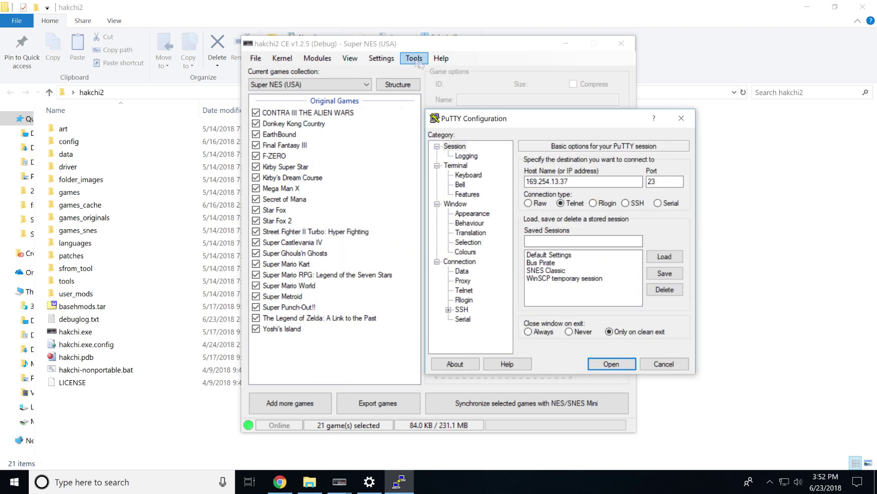
Check the PuTTY host and port against the Telnet server address given in hakchi2
click(417, 63)
click(418, 62)
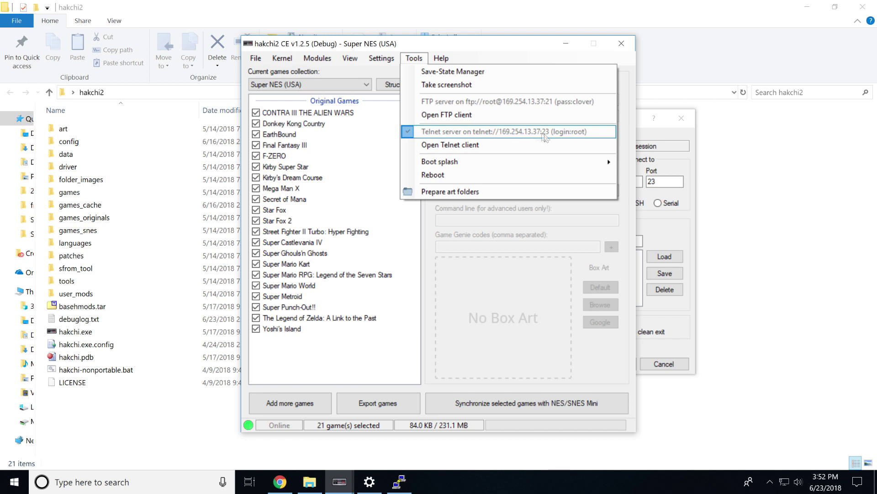
click(641, 131)
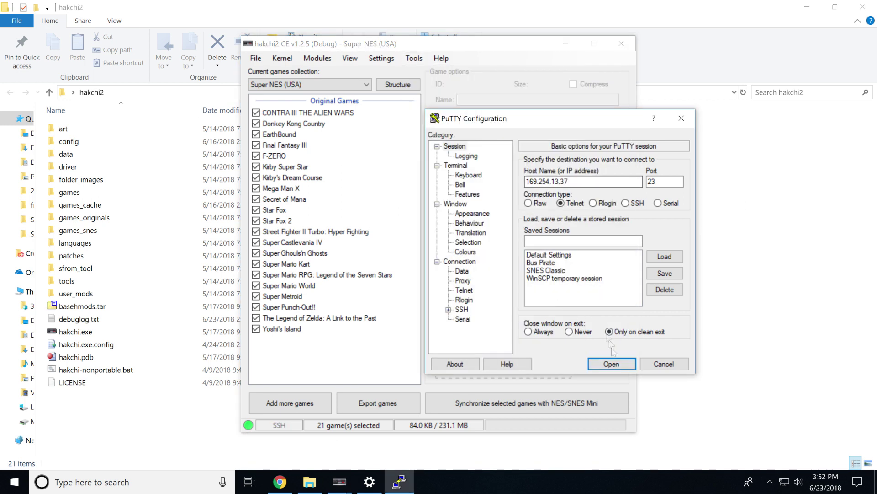
Open the configured Telnet session and log in to the console as root
click(616, 367)
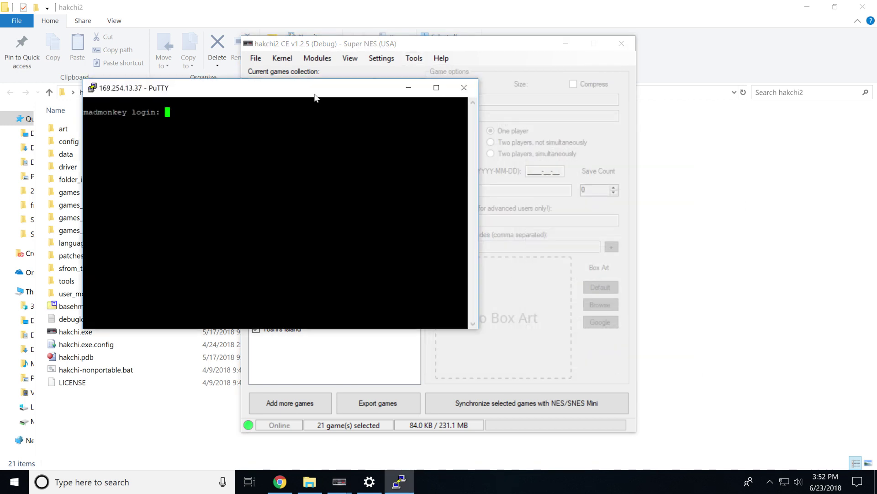
drag(316, 94, 494, 119)
text(root)
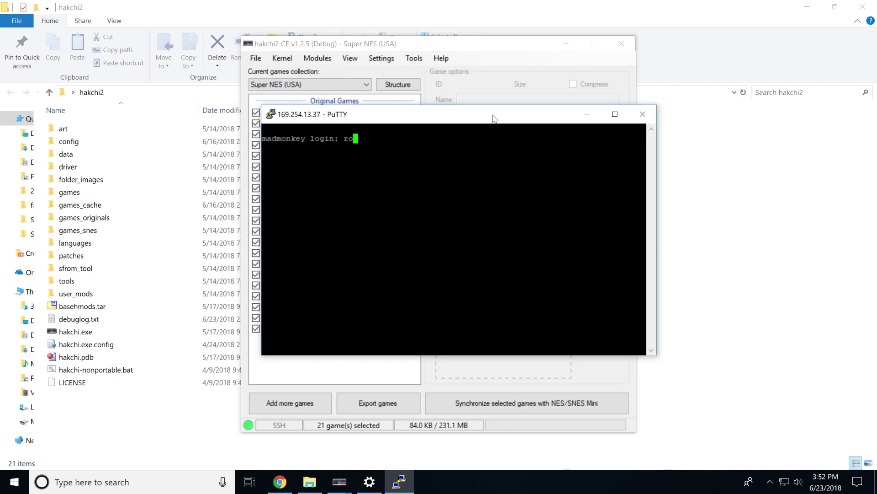
key(Return)
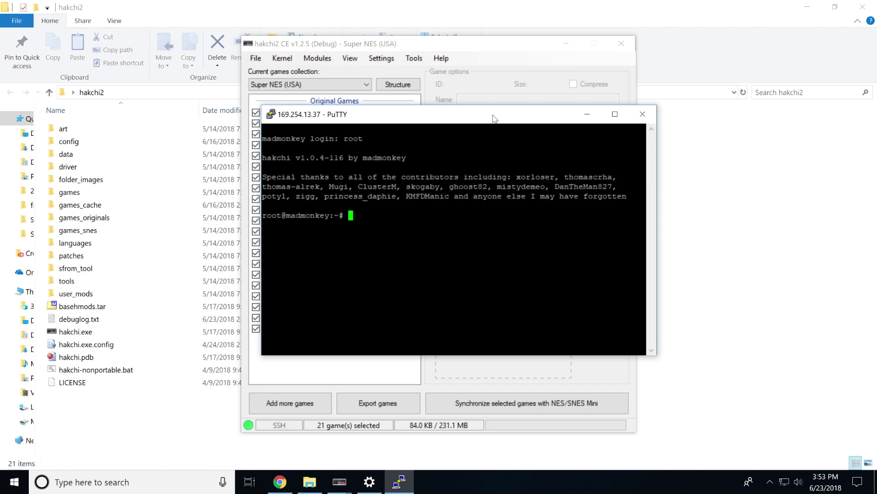
List the contents of /dev with "ls /dev" and highlight the mmcblk0 device in the output
text(ls /dev)
key(Return)
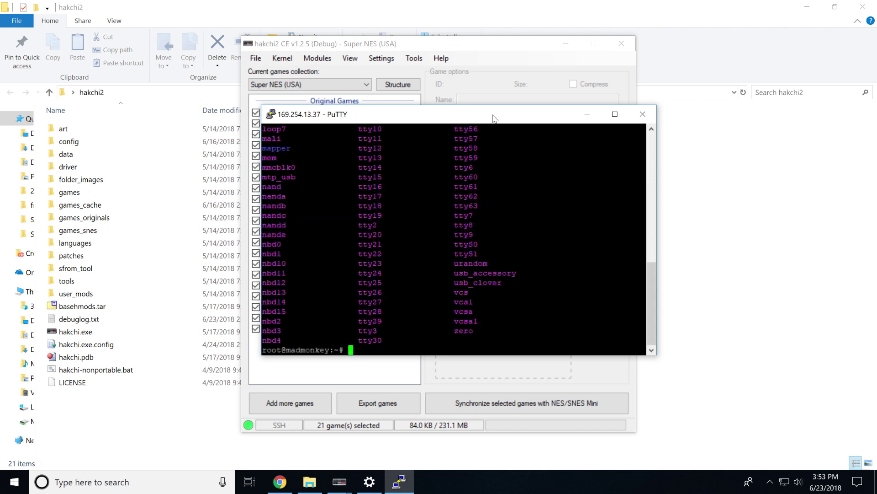
scroll(453, 237, up, 8)
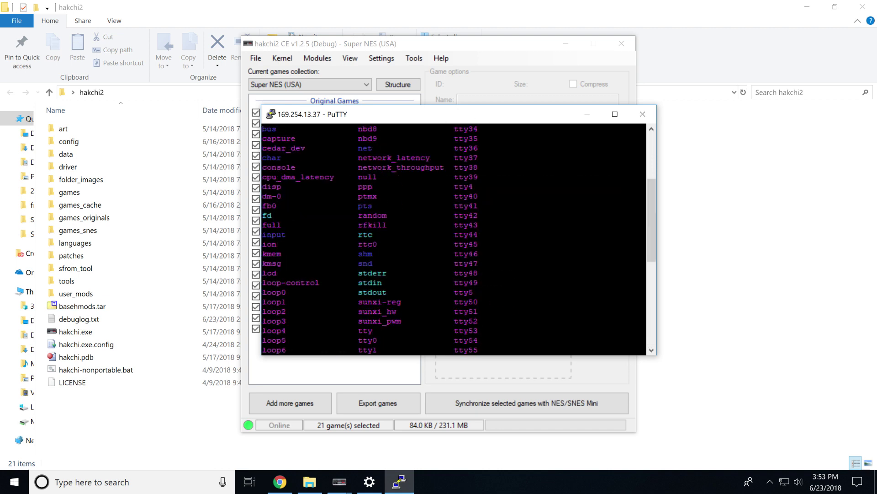
scroll(452, 238, down, 8)
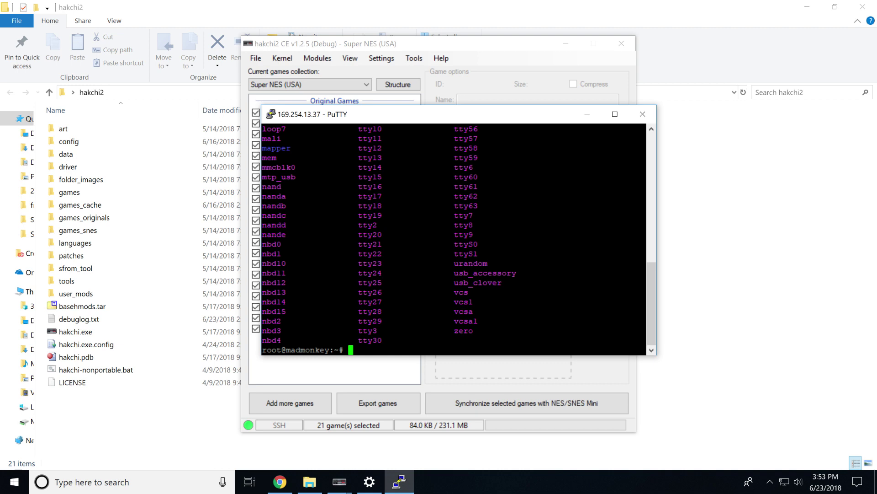
drag(300, 167, 262, 167)
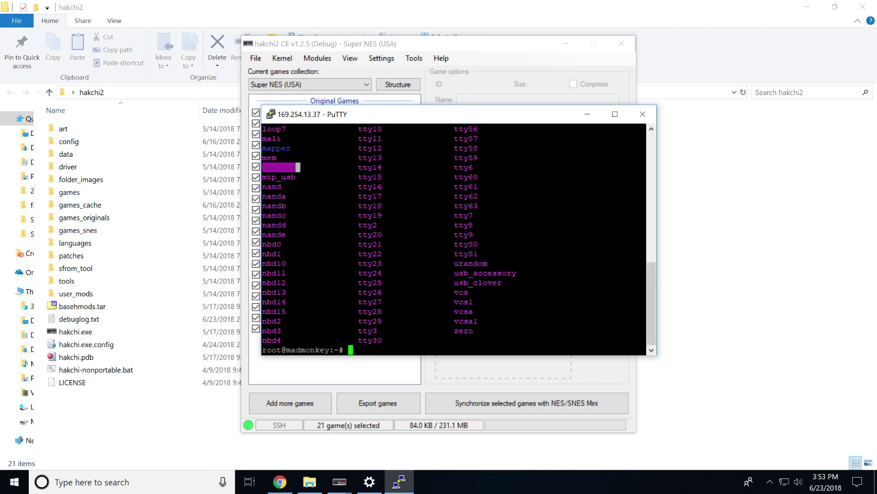